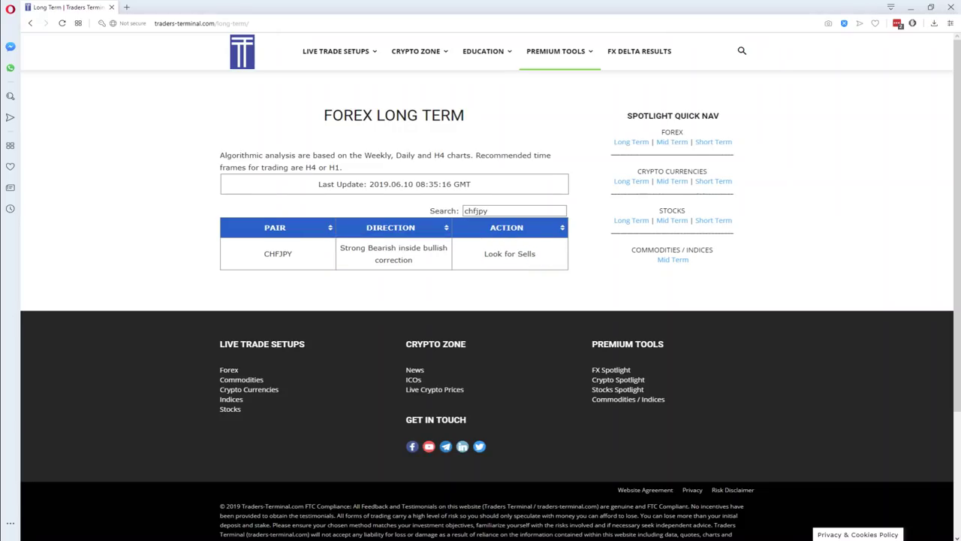
# Step: Switch to the MetaTrader CHFJPY weekly chart and delete its Stochastic indicator
pyautogui.hotkey('alt', 'Tab')
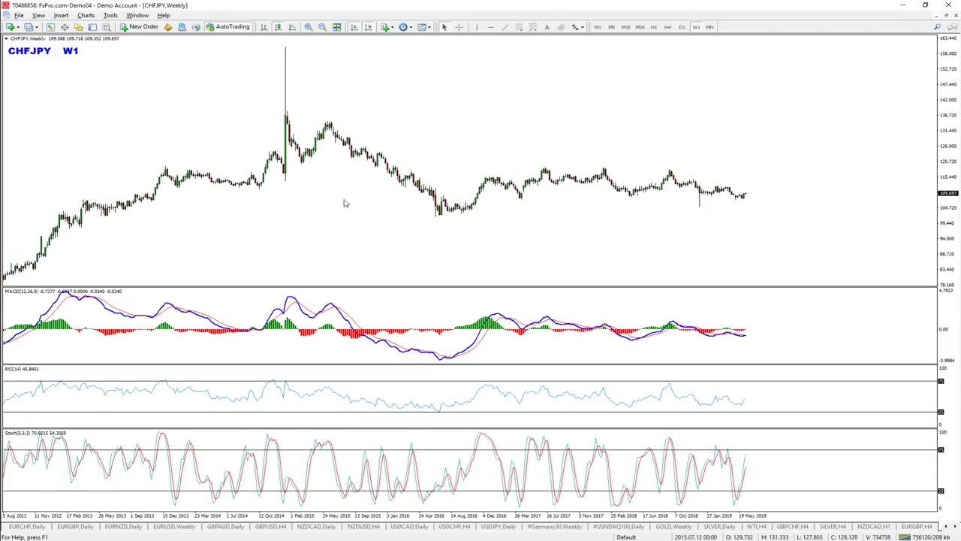
pyautogui.rightClick(366, 463)
pyautogui.rightClick(366, 459)
pyautogui.click(405, 493)
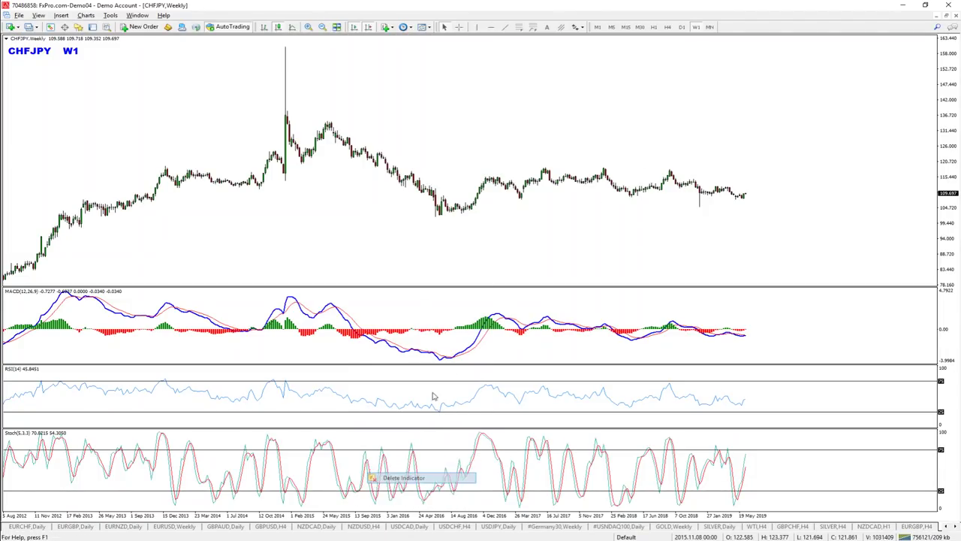
# Step: Draw a descending trendline on the weekly chart from the September 2018 high over the 2019 highs
pyautogui.hotkey('ctrl', 'shift', '3')
pyautogui.click(505, 28)
pyautogui.moveTo(669, 197); pyautogui.dragTo(782, 237)
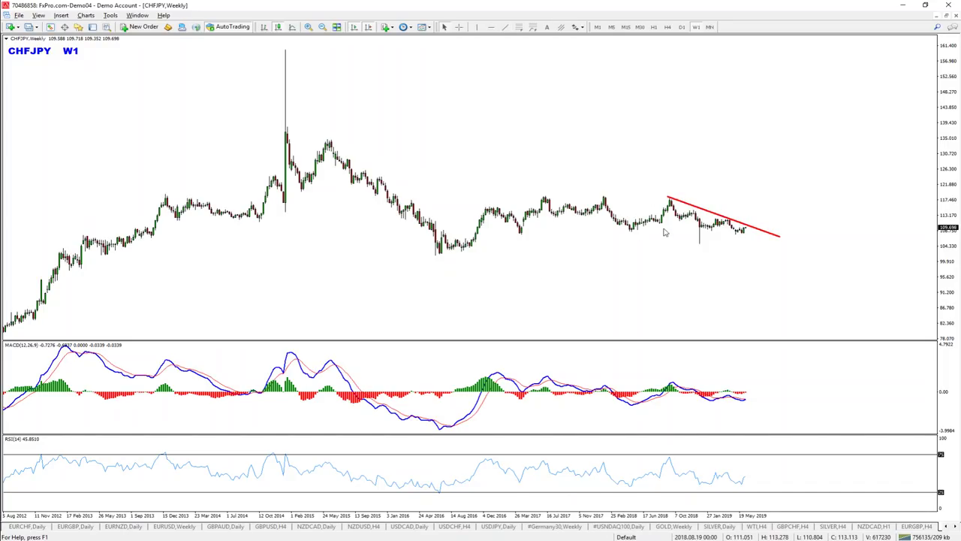
# Step: Enlarge the MACD pane and inspect its most recent swings with the crosshair
pyautogui.moveTo(719, 340); pyautogui.dragTo(715, 130)
pyautogui.middleClick(691, 324)
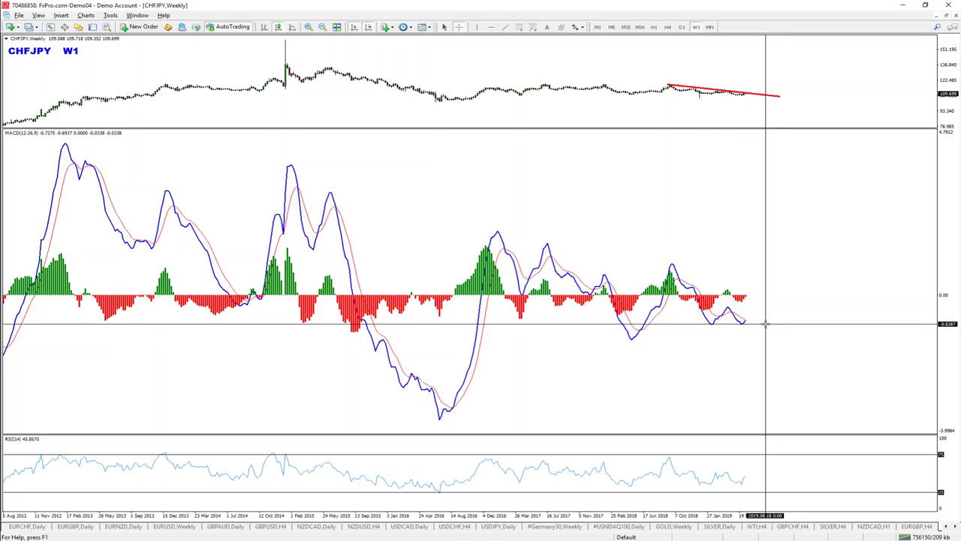
pyautogui.press('Escape')
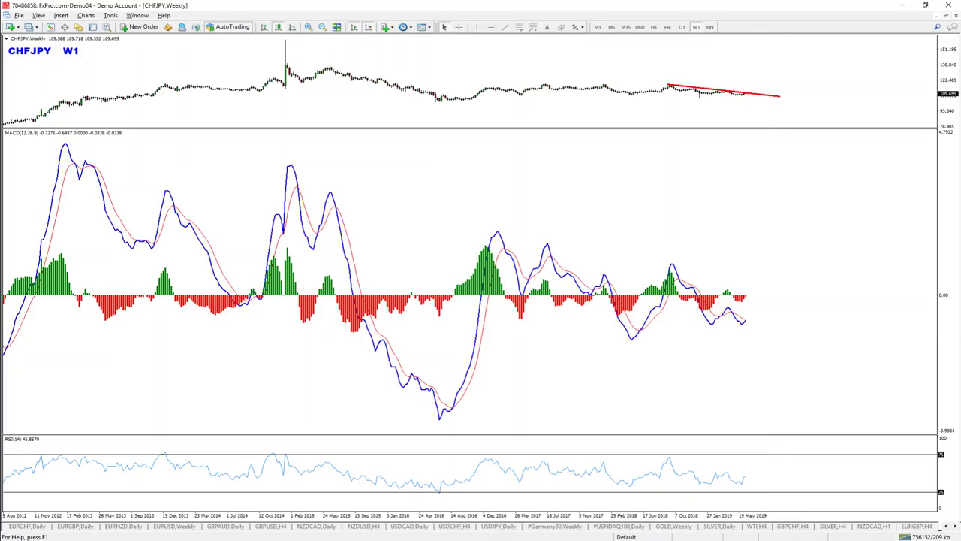
# Step: Mark the latest MACD swings with a pen stroke and a freehand circle, and erase the markings
pyautogui.moveTo(704, 316); pyautogui.dragTo(748, 309)
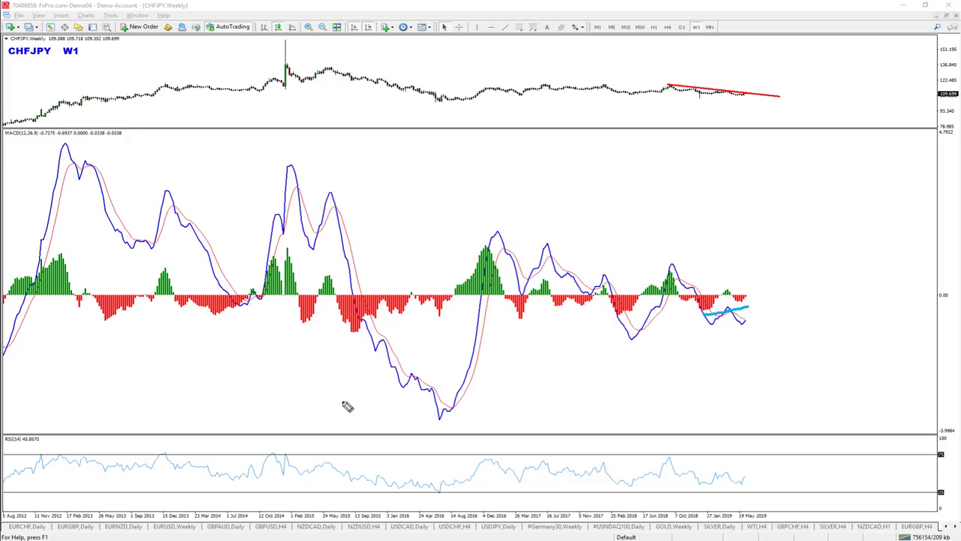
pyautogui.moveTo(688, 289)
pyautogui.mouseDown()
pyautogui.moveTo(775, 332)
pyautogui.moveTo(706, 279)
pyautogui.mouseUp()
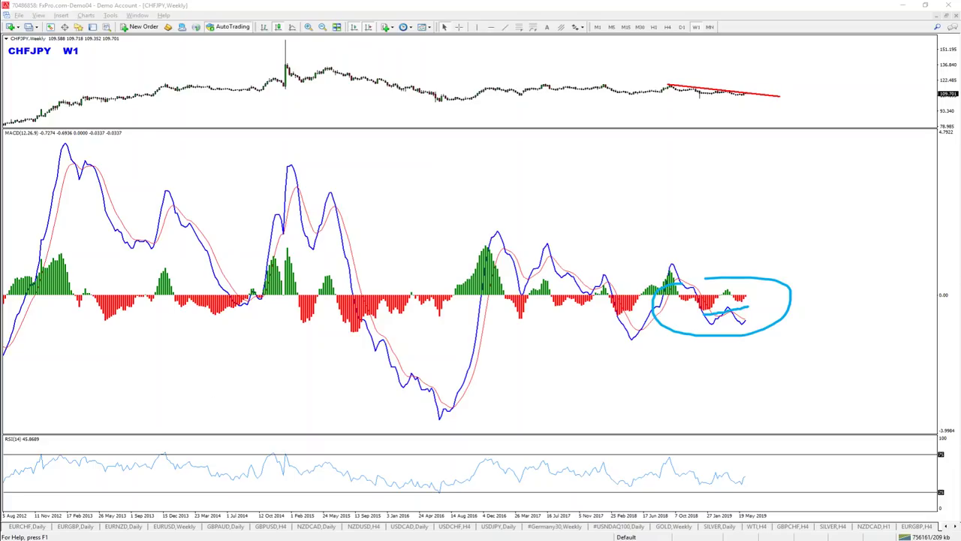
pyautogui.press('Escape')
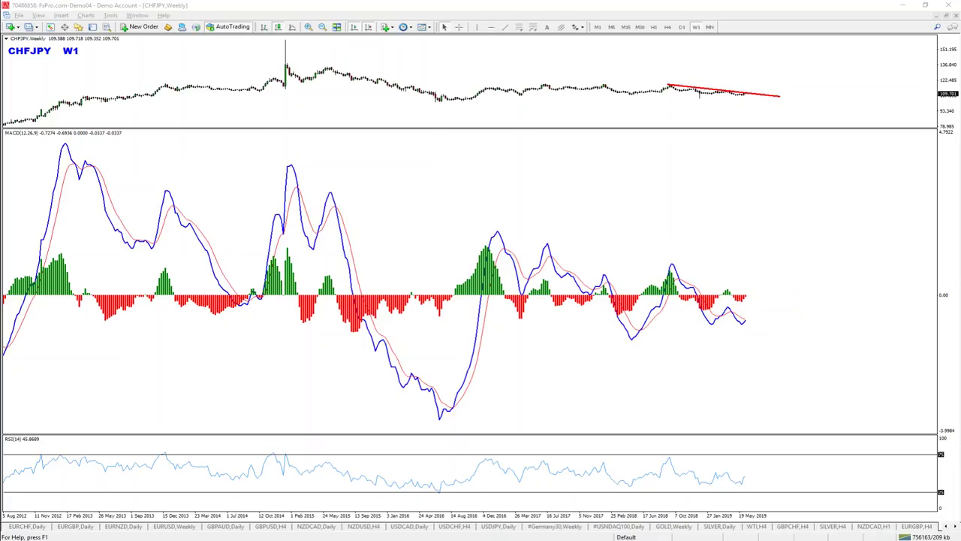
# Step: Shrink the MACD pane to enlarge the price pane again, and switch the chart to the daily timeframe
pyautogui.moveTo(268, 128); pyautogui.dragTo(237, 346)
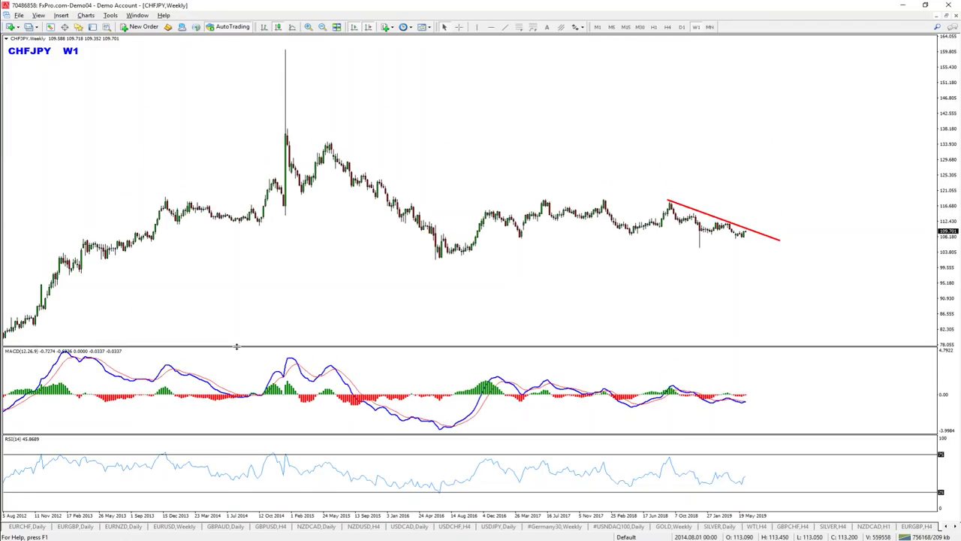
pyautogui.click(682, 27)
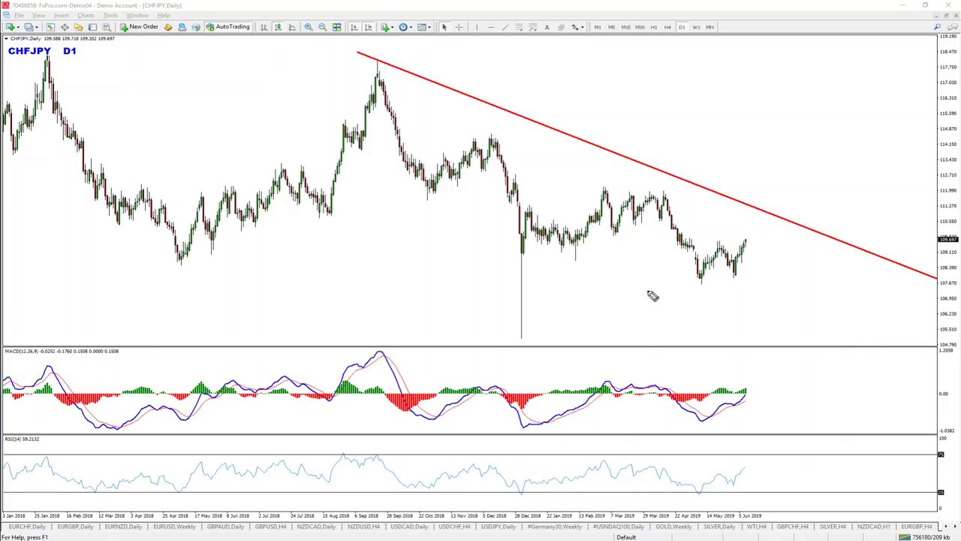
# Step: Mark the April to May 2019 decline on price and MACD with pen strokes and an arrow, and erase them
pyautogui.moveTo(656, 181); pyautogui.dragTo(686, 287)
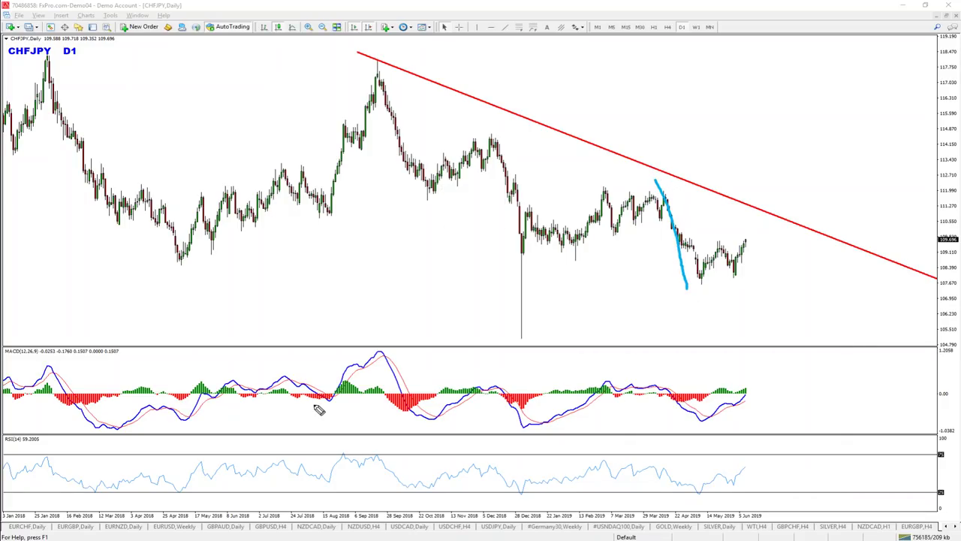
pyautogui.moveTo(613, 399)
pyautogui.mouseDown()
pyautogui.moveTo(685, 428)
pyautogui.moveTo(660, 435)
pyautogui.mouseUp()
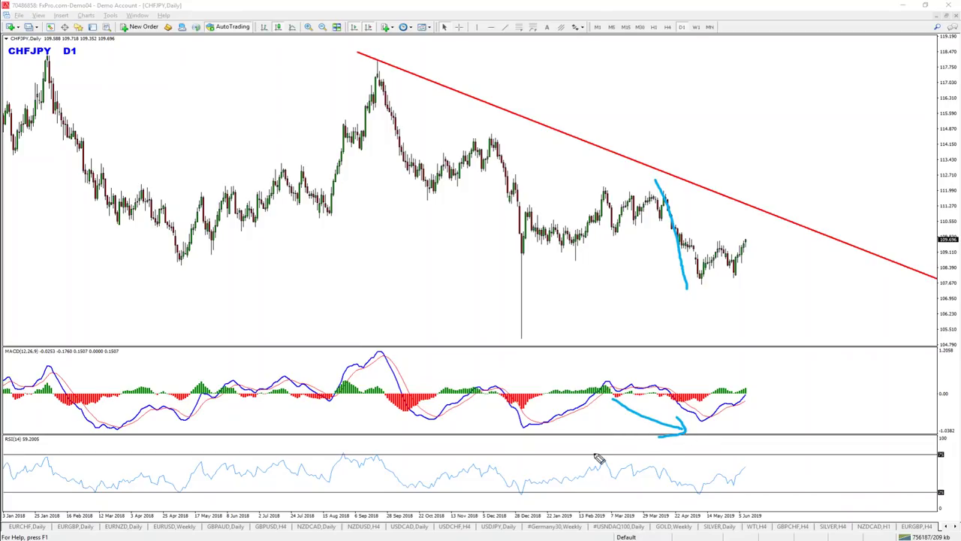
pyautogui.moveTo(664, 370)
pyautogui.mouseDown()
pyautogui.moveTo(662, 434)
pyautogui.moveTo(699, 371)
pyautogui.moveTo(664, 370)
pyautogui.moveTo(729, 383)
pyautogui.mouseUp()
pyautogui.press('Escape')
pyautogui.middleClick(666, 379)
pyautogui.click(519, 27)
pyautogui.moveTo(660, 185); pyautogui.dragTo(702, 227)
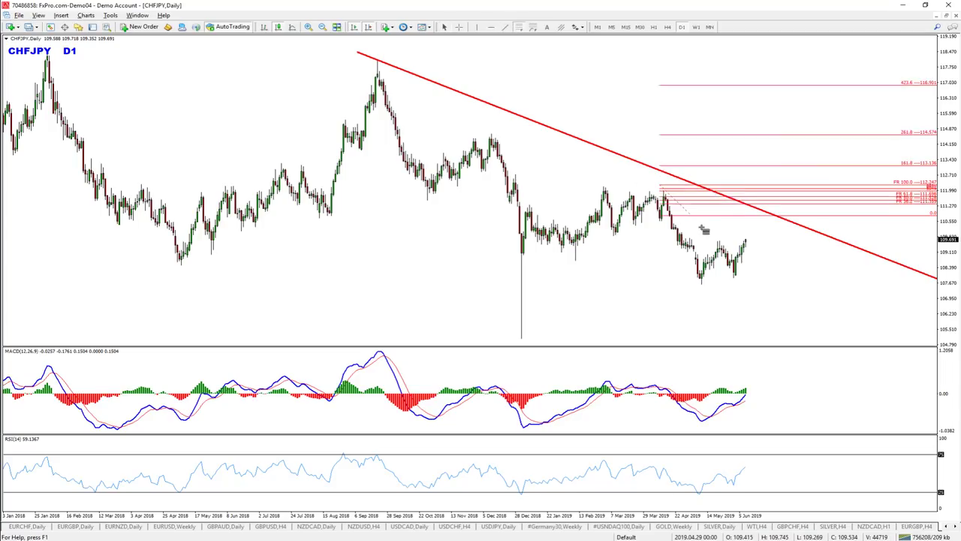
pyautogui.rightClick(705, 230)
pyautogui.click(732, 260)
pyautogui.click(504, 27)
pyautogui.moveTo(659, 179); pyautogui.dragTo(718, 236)
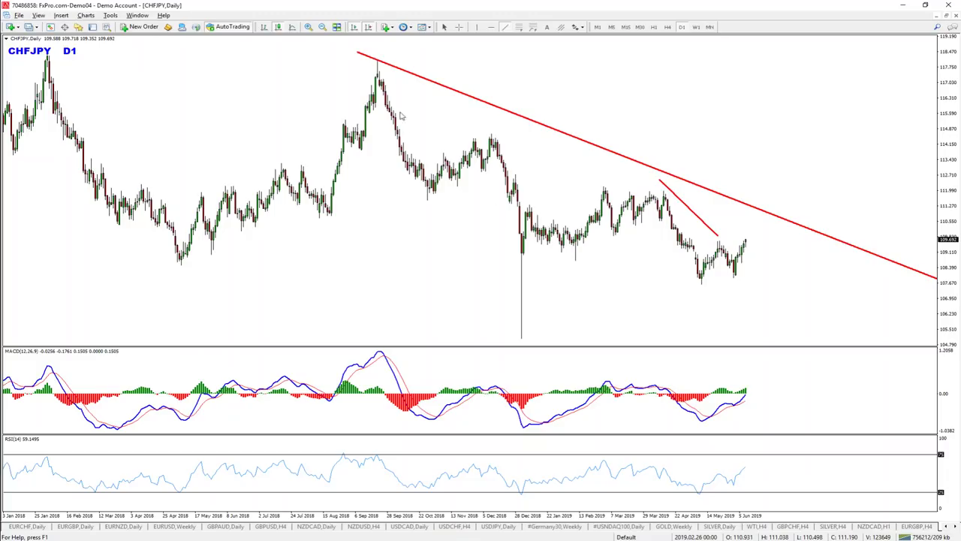
pyautogui.rightClick(715, 237)
pyautogui.click(736, 265)
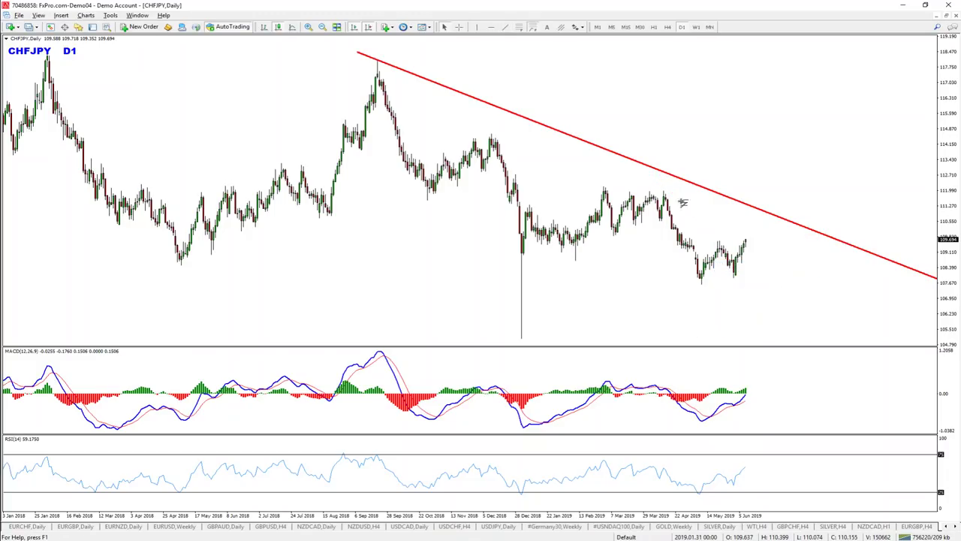
# Step: Draw a Fibonacci expansion from the early-May 2019 low through the late-May high to the low around 31 May
pyautogui.moveTo(701, 282); pyautogui.dragTo(737, 283)
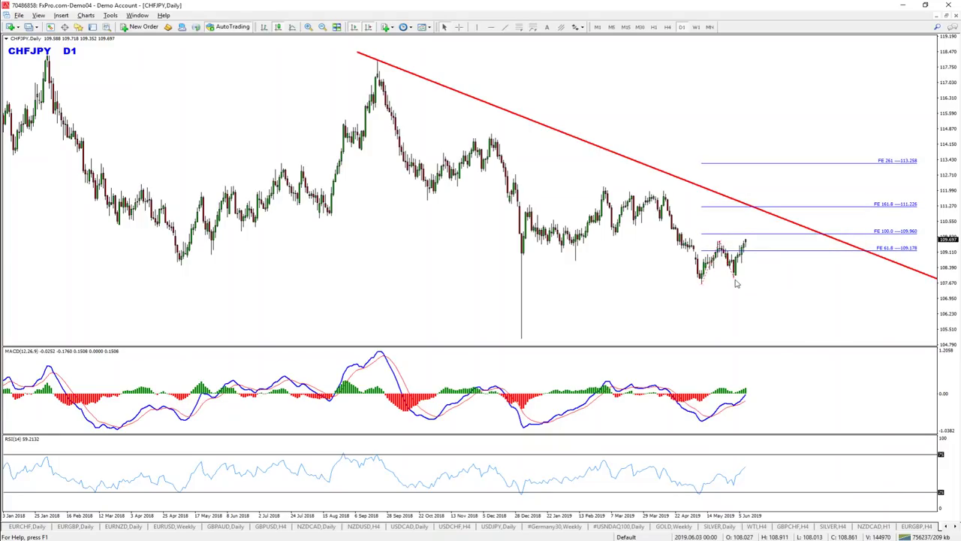
pyautogui.middleClick(774, 258)
pyautogui.middleClick(778, 242)
# Step: Replace the descending trendline with one from the September 2018 high through the April 2019 high, extended beyond current price
pyautogui.rightClick(590, 147)
pyautogui.click(646, 196)
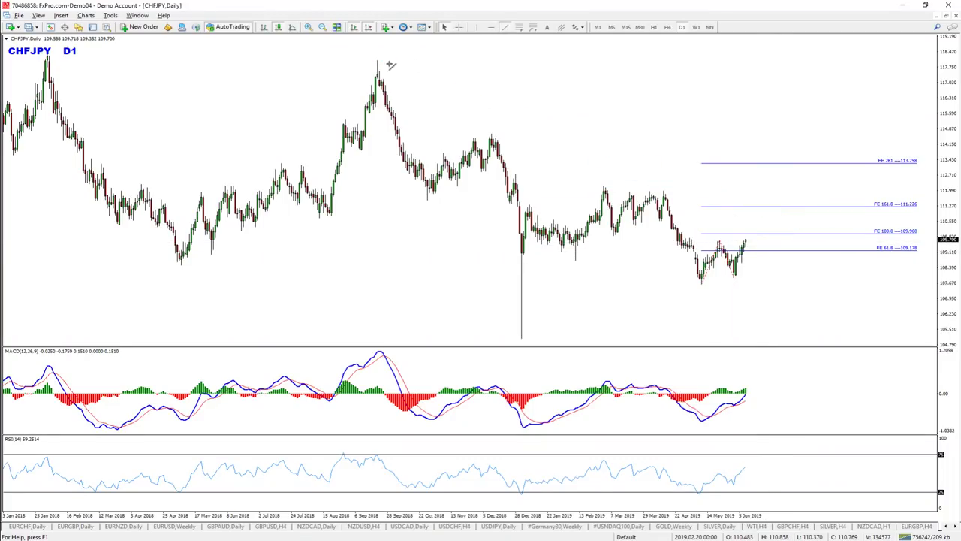
pyautogui.moveTo(377, 60)
pyautogui.mouseDown()
pyautogui.moveTo(618, 193)
pyautogui.moveTo(661, 204)
pyautogui.moveTo(662, 191)
pyautogui.moveTo(861, 284)
pyautogui.mouseUp()
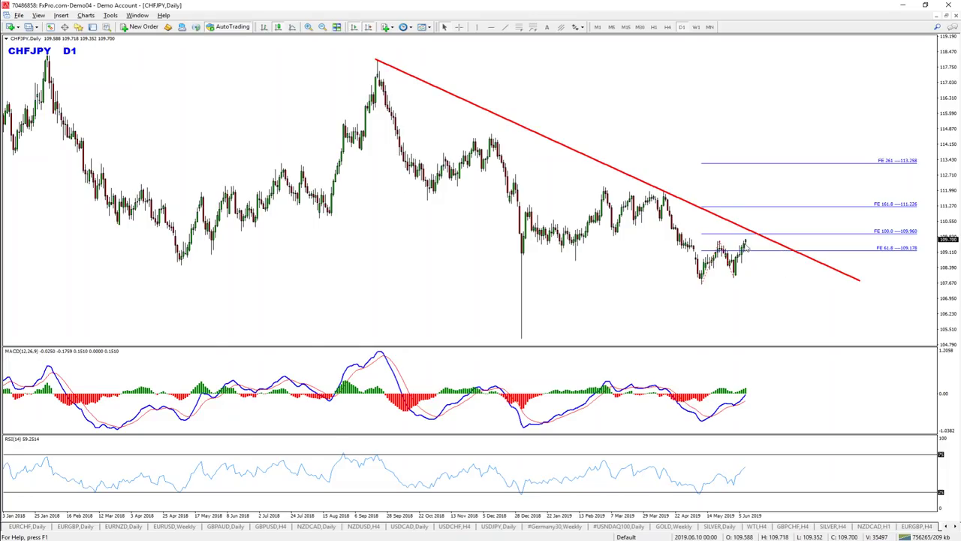
# Step: Place a rectangle where the descending trendline meets the FE 100.0 level at 109.960, and switch the chart to H4
pyautogui.click(61, 15)
pyautogui.moveTo(103, 87)
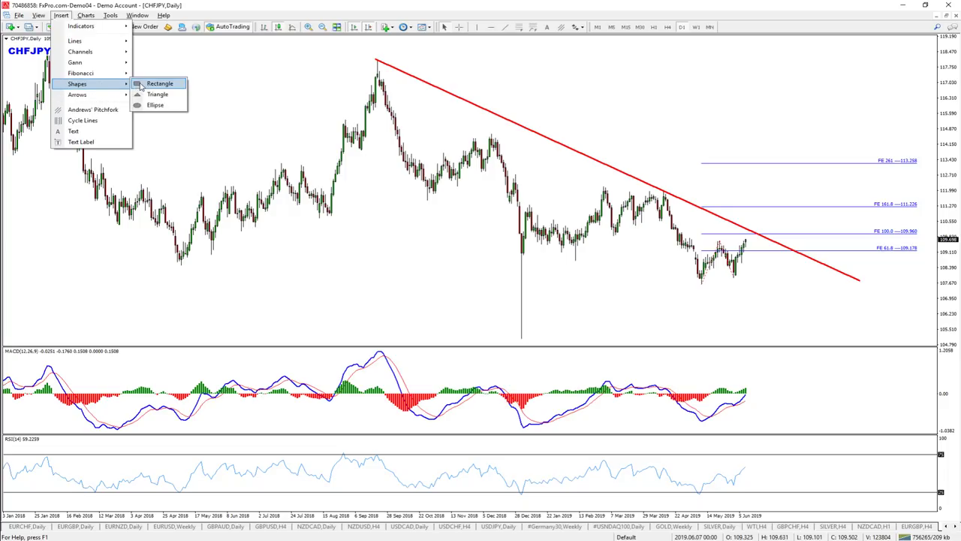
pyautogui.click(156, 84)
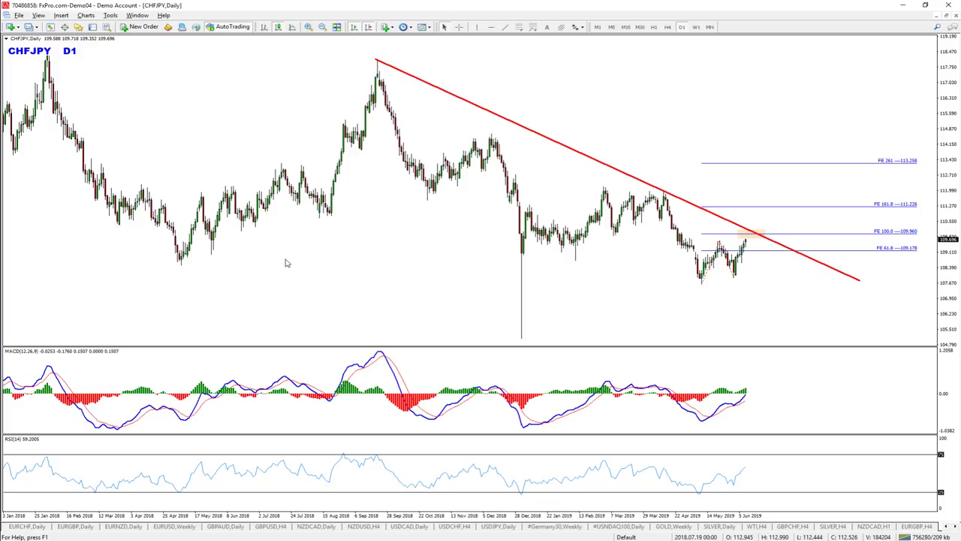
pyautogui.click(668, 27)
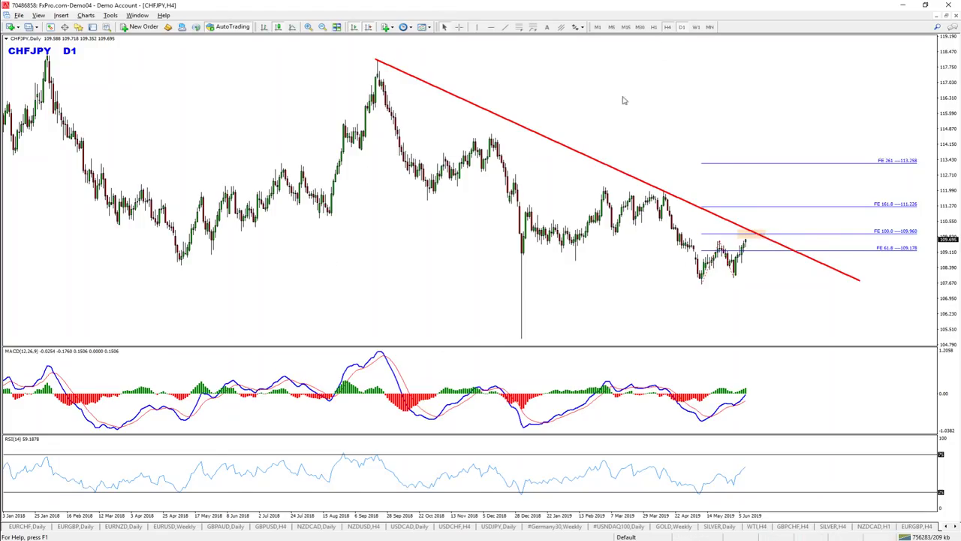
# Step: Switch to the Traders-Terminal page in Opera and highlight the long-term heading, the analysed chart timeframes and the recommended trading timeframes
pyautogui.hotkey('alt', 'Tab')
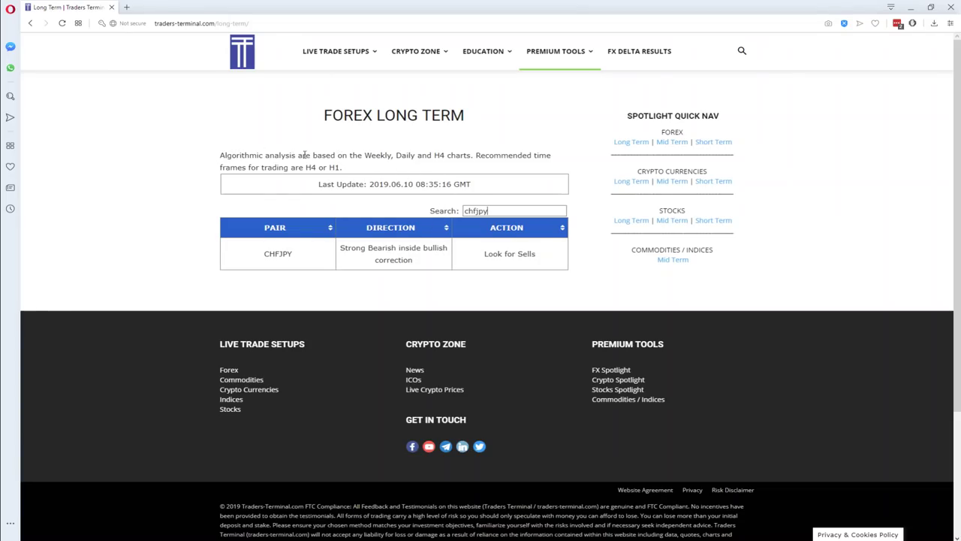
pyautogui.moveTo(362, 155); pyautogui.dragTo(448, 156)
pyautogui.moveTo(376, 114); pyautogui.dragTo(466, 116)
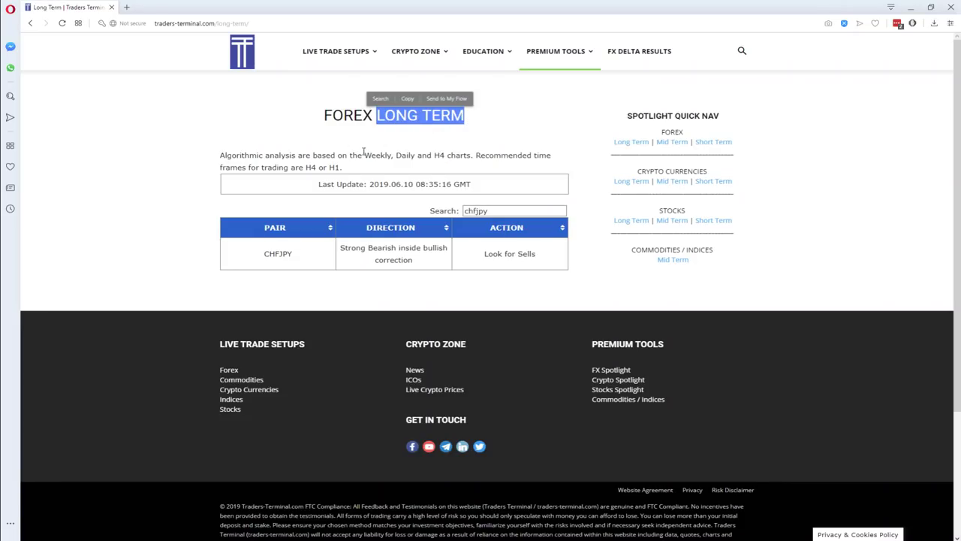
pyautogui.moveTo(364, 155); pyautogui.dragTo(447, 155)
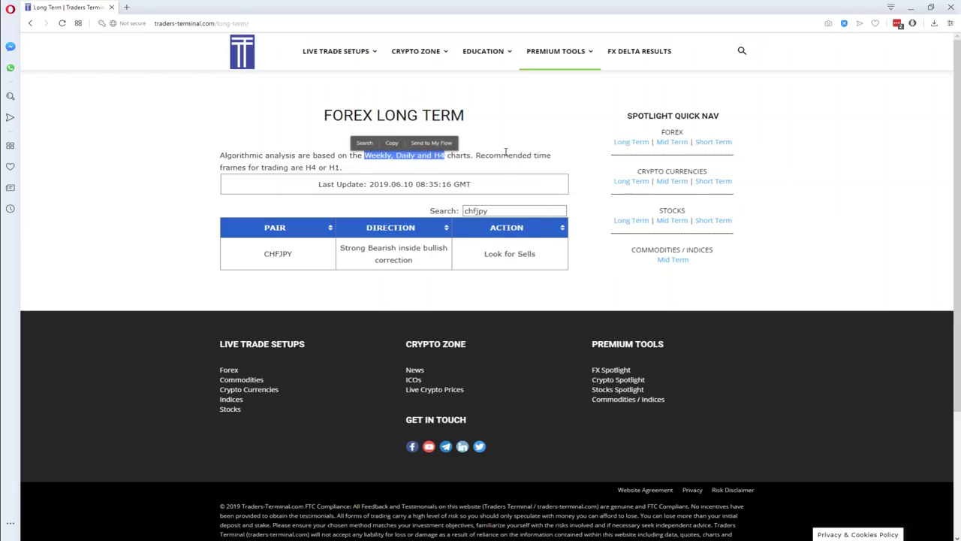
pyautogui.moveTo(533, 156); pyautogui.dragTo(538, 155)
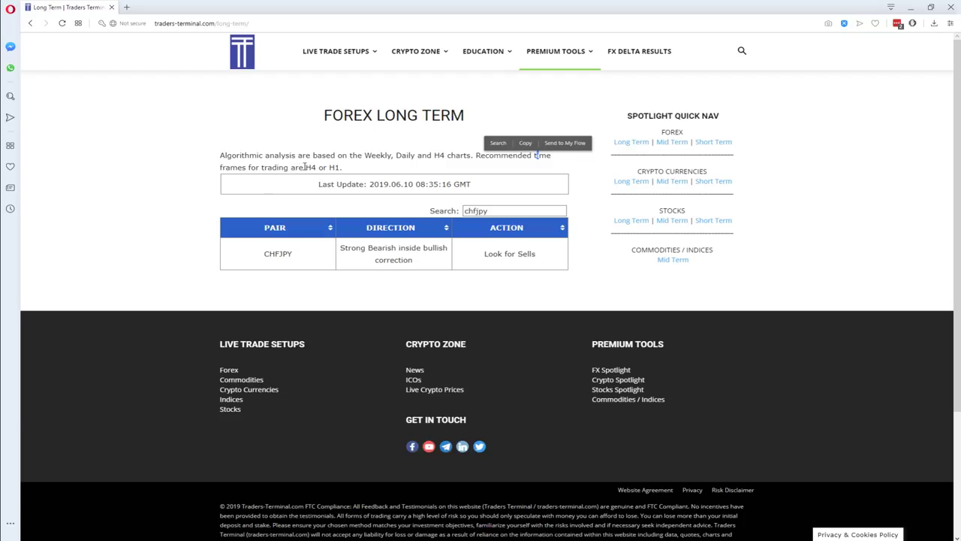
pyautogui.moveTo(305, 167); pyautogui.dragTo(348, 170)
# Step: Back in MetaTrader, add a second Fibonacci expansion from the low around 31 May through the early-June high to the following low
pyautogui.hotkey('alt', 'Tab')
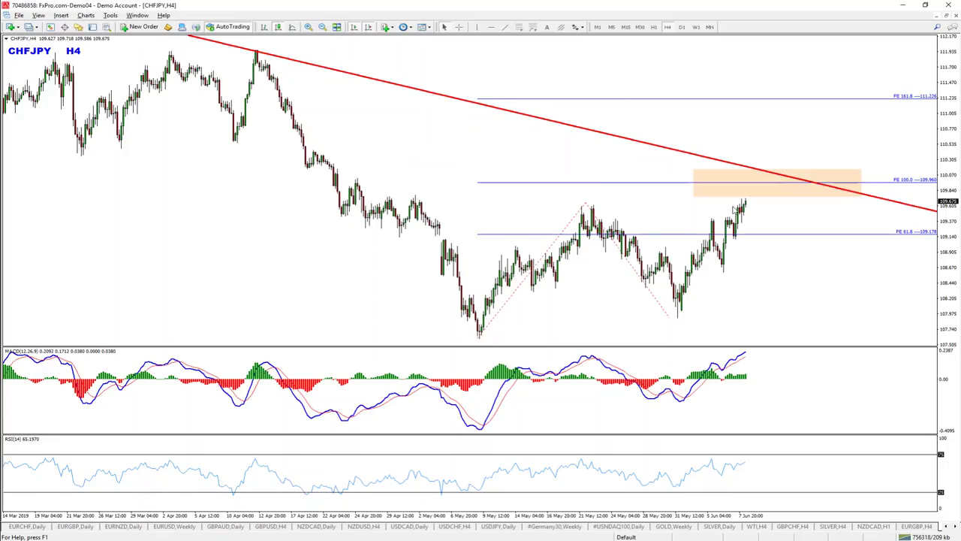
pyautogui.click(532, 27)
pyautogui.moveTo(677, 320); pyautogui.dragTo(713, 221)
pyautogui.moveTo(740, 268); pyautogui.dragTo(723, 272)
pyautogui.click(725, 276)
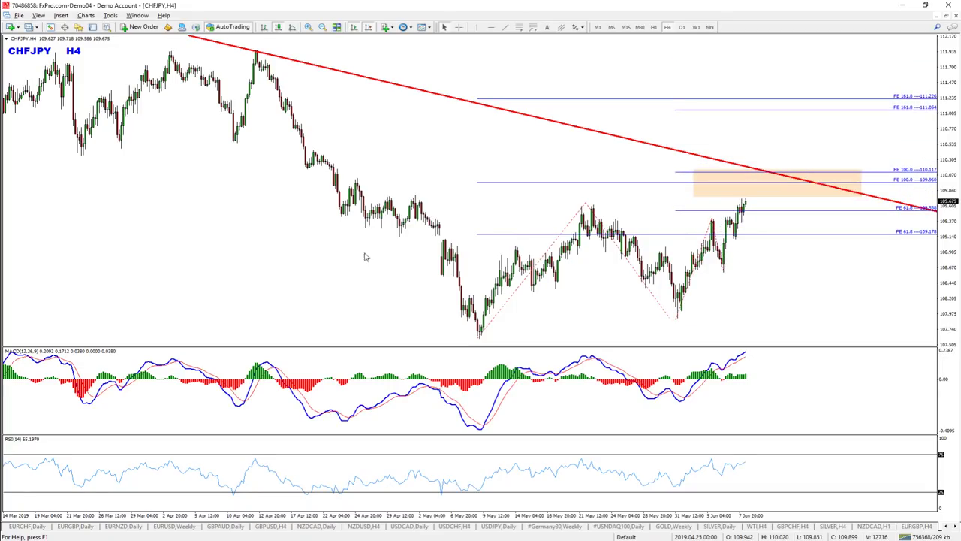
pyautogui.middleClick(811, 239)
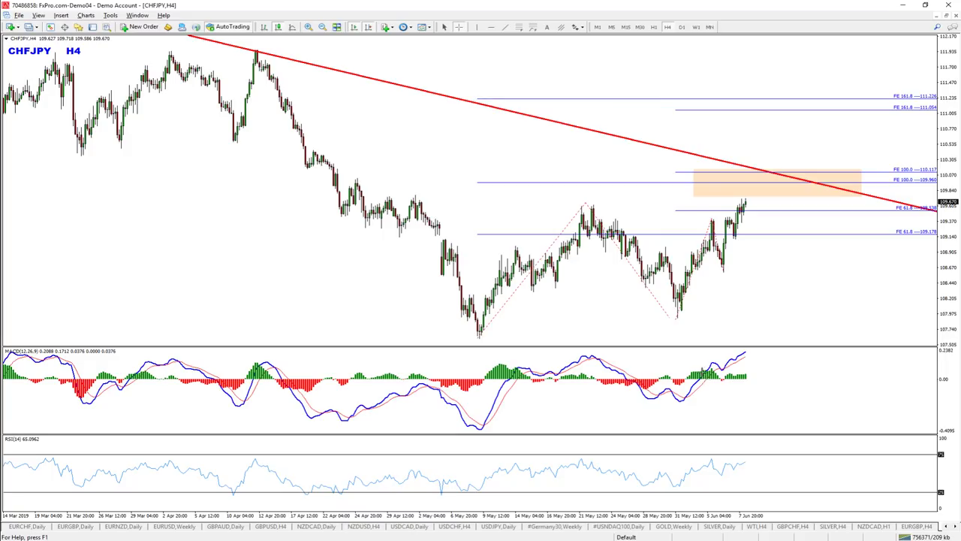
# Step: Draw a rising trendline under the two latest swing lows up to the rectangle, and shrink the rectangle around the FE 100.0 levels
pyautogui.click(715, 312)
pyautogui.click(505, 28)
pyautogui.moveTo(677, 319); pyautogui.dragTo(826, 177)
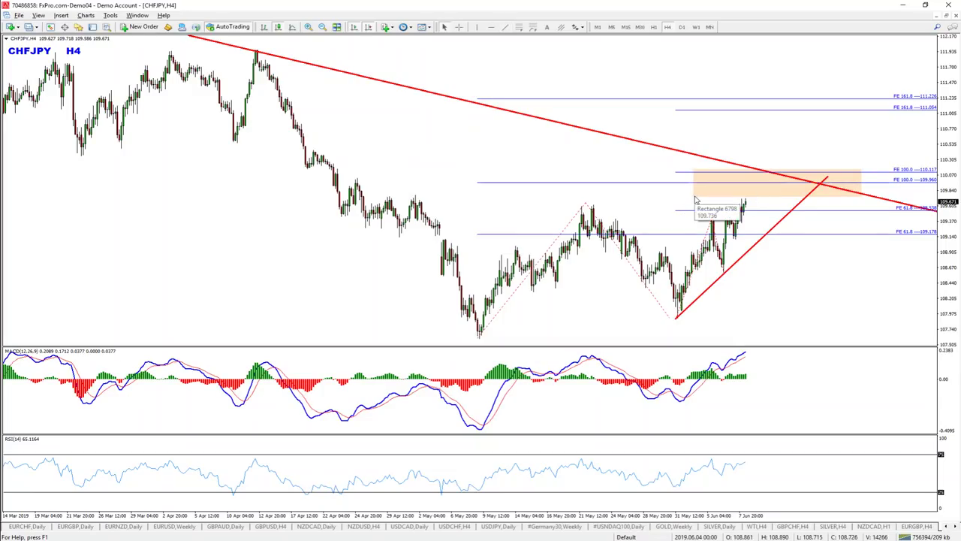
pyautogui.moveTo(694, 196); pyautogui.dragTo(723, 189)
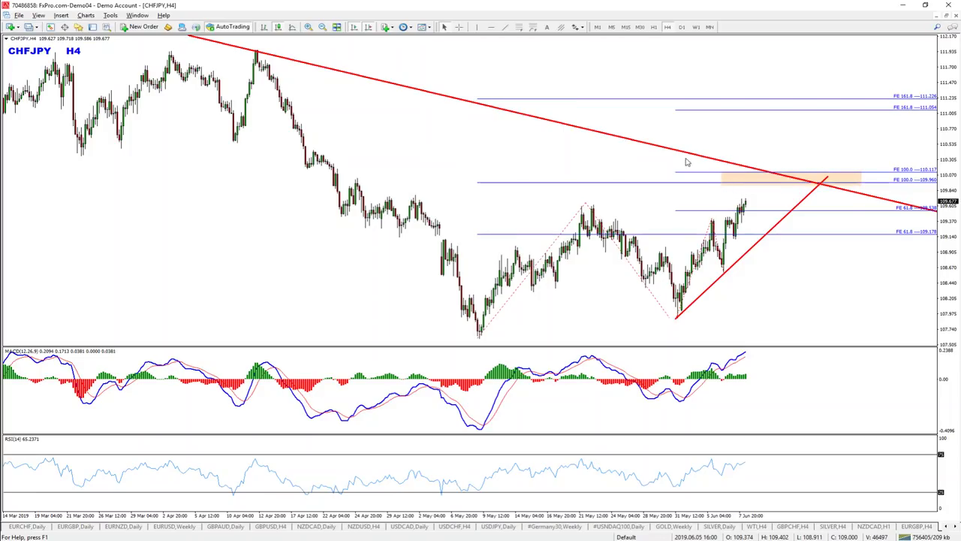
# Step: Draw a projected path with trendlines dipping, rising into the rectangle and falling sharply, and tighten the rectangle to the 109.960 level
pyautogui.click(504, 27)
pyautogui.moveTo(748, 198)
pyautogui.mouseDown()
pyautogui.moveTo(769, 223)
pyautogui.moveTo(784, 180)
pyautogui.moveTo(841, 275)
pyautogui.mouseUp()
pyautogui.click(505, 27)
pyautogui.click(505, 26)
pyautogui.middleClick(751, 187)
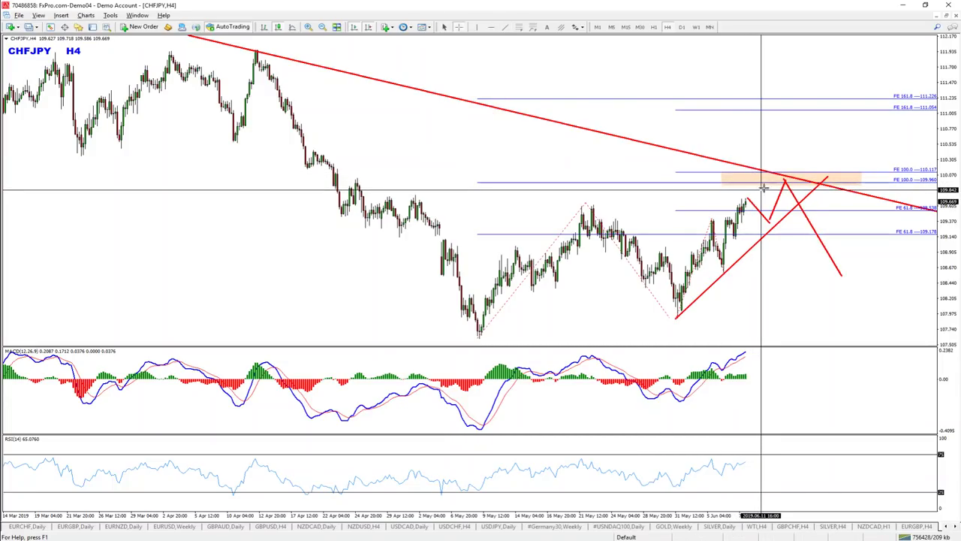
pyautogui.middleClick(735, 194)
pyautogui.moveTo(722, 185); pyautogui.dragTo(741, 187)
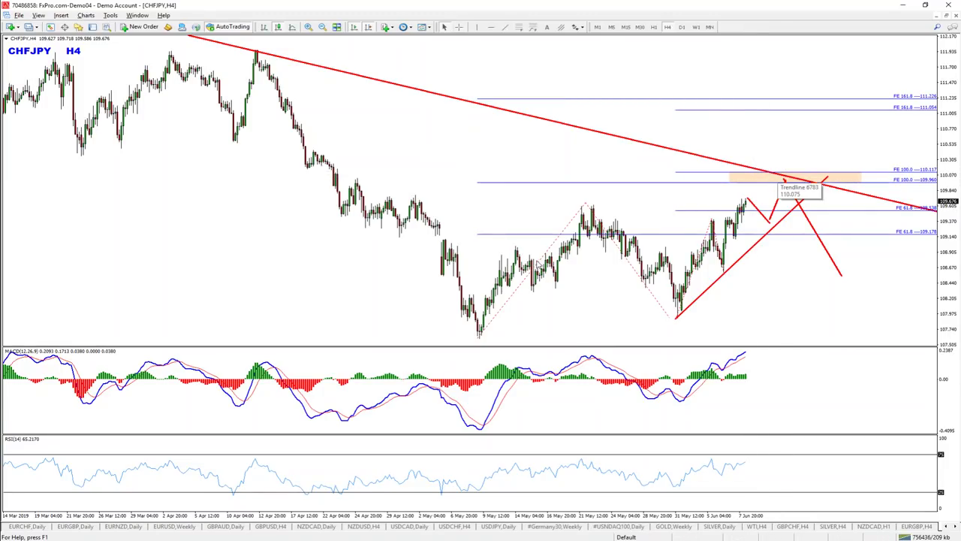
# Step: Sketch in pen the alternative bullish breakout above the descending trendline, with horizontal lines at its peak and pullback low
pyautogui.hotkey('ctrl', 'shift', 'd')
pyautogui.moveTo(687, 159); pyautogui.dragTo(695, 148)
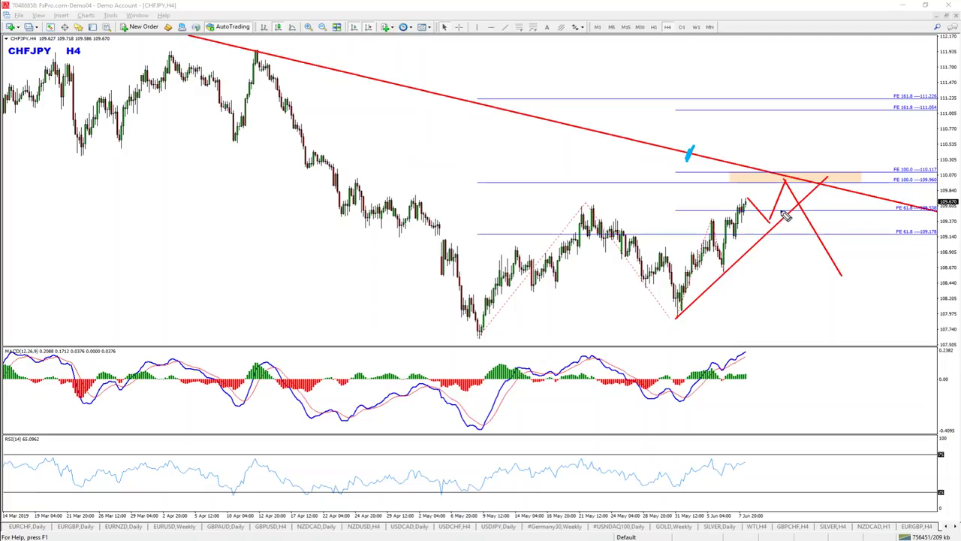
pyautogui.moveTo(747, 202)
pyautogui.mouseDown()
pyautogui.moveTo(798, 144)
pyautogui.moveTo(811, 160)
pyautogui.moveTo(835, 135)
pyautogui.moveTo(849, 98)
pyautogui.mouseUp()
pyautogui.moveTo(761, 139); pyautogui.dragTo(852, 140)
pyautogui.moveTo(802, 177); pyautogui.dragTo(882, 177)
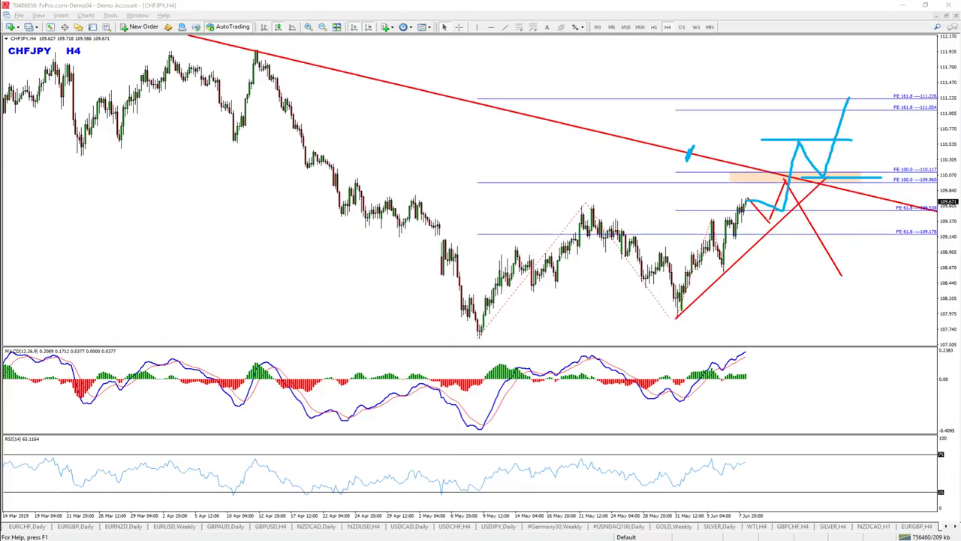
# Step: Erase the breakout sketch and mark the expected rejection with a pen circle on the rectangle and a downward arrow
pyautogui.press('e')
pyautogui.moveTo(765, 166)
pyautogui.mouseDown()
pyautogui.moveTo(761, 187)
pyautogui.moveTo(798, 180)
pyautogui.moveTo(765, 167)
pyautogui.moveTo(830, 208)
pyautogui.moveTo(858, 281)
pyautogui.mouseUp()
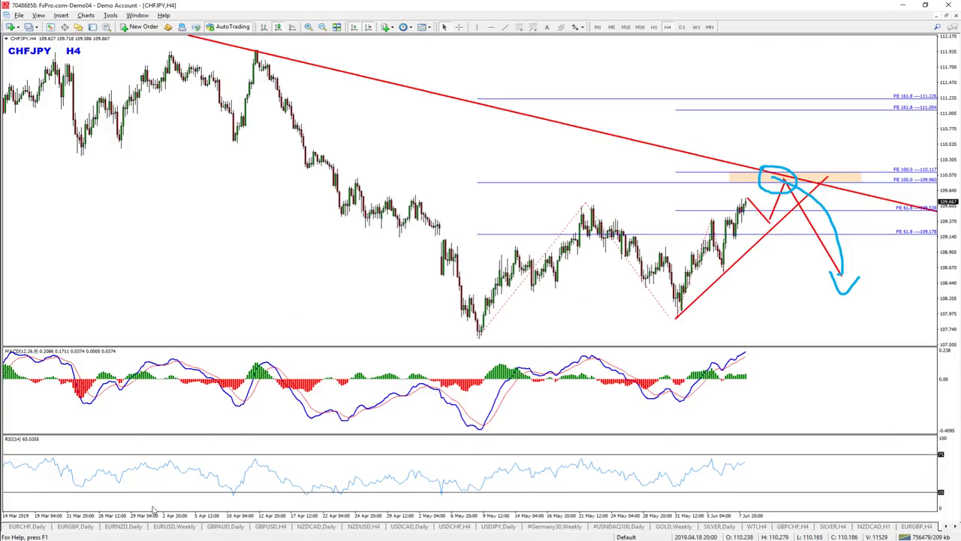
# Step: Highlight the "Look for Sells" action for CHFJPY on the Traders-Terminal page in Opera, and return to MetaTrader
pyautogui.hotkey('alt', 'Tab')
pyautogui.moveTo(483, 255); pyautogui.dragTo(562, 256)
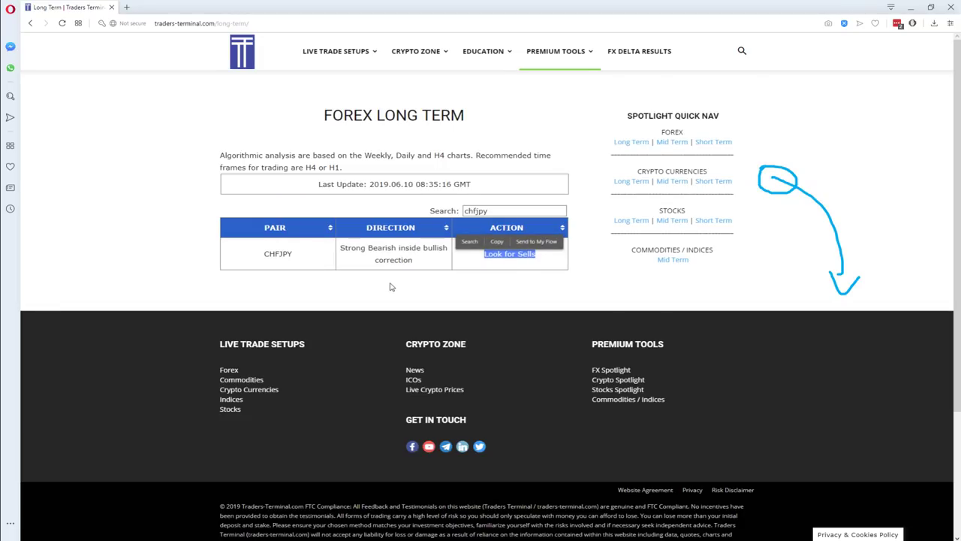
pyautogui.click(340, 306)
pyautogui.hotkey('alt', 'Tab')
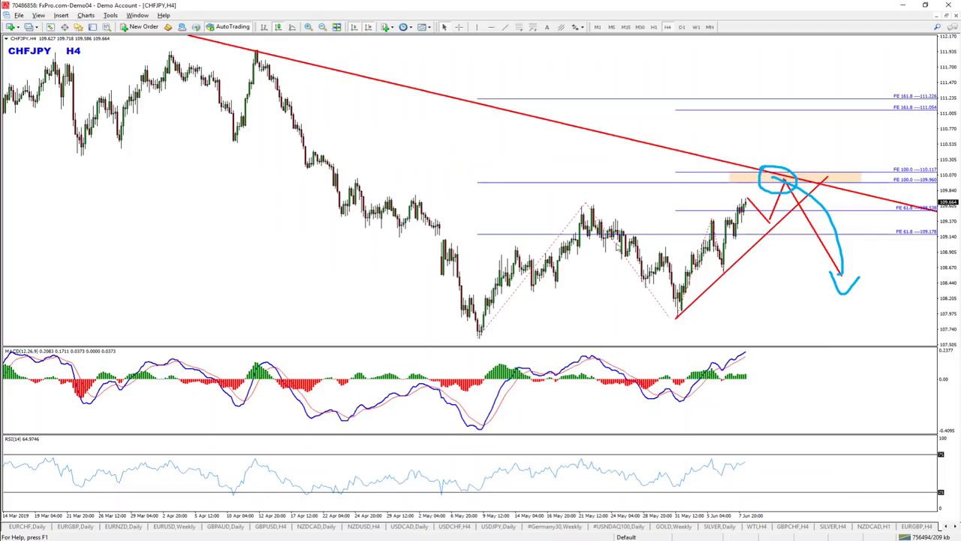
# Step: Erase the pen markings and circle the area between current price and the rectangle
pyautogui.press('e')
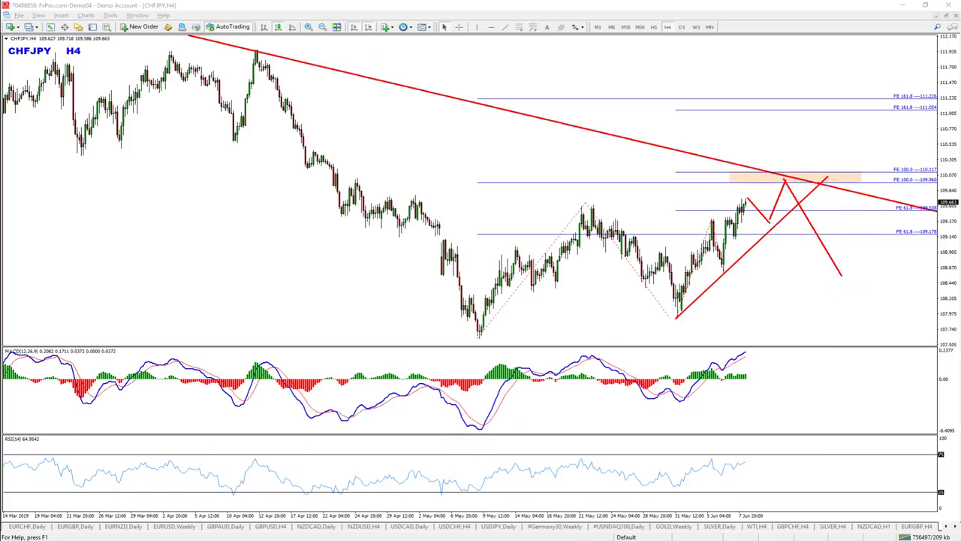
pyautogui.moveTo(802, 177)
pyautogui.mouseDown()
pyautogui.moveTo(809, 196)
pyautogui.moveTo(769, 164)
pyautogui.mouseUp()
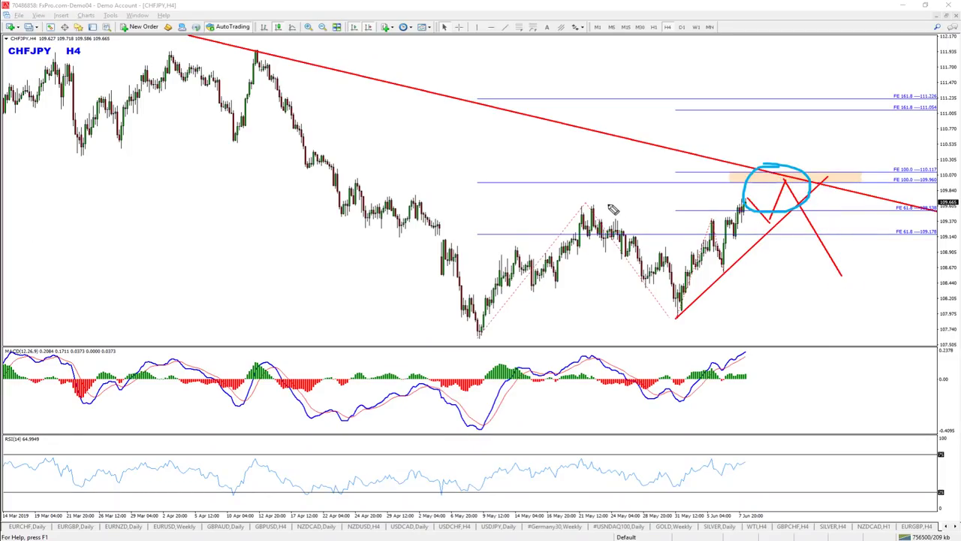